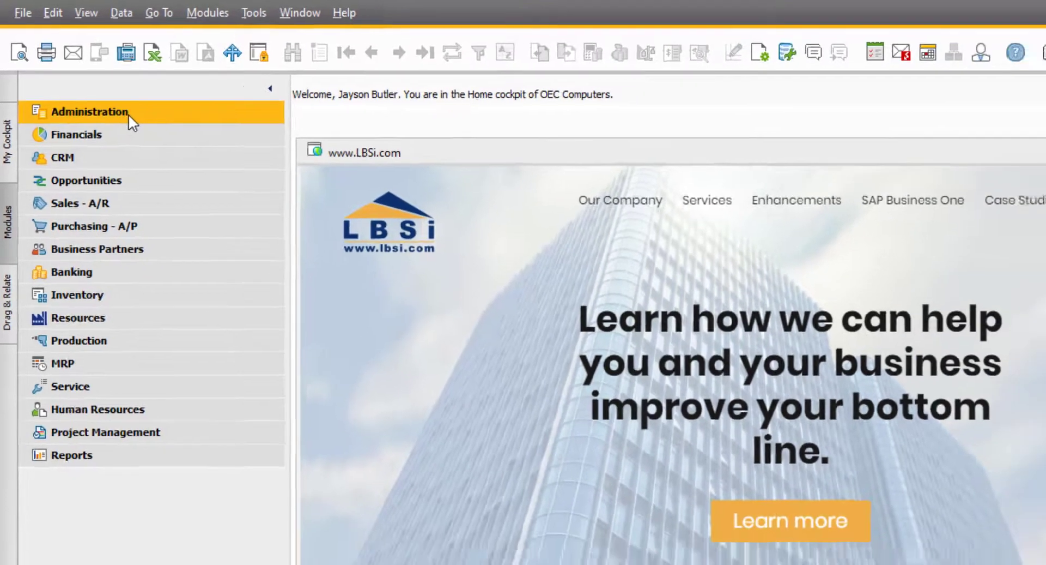
# - Browse Administration > Setup > Financials, then start a new Sales Order under Sales - A/R
pyautogui.click(131, 126)
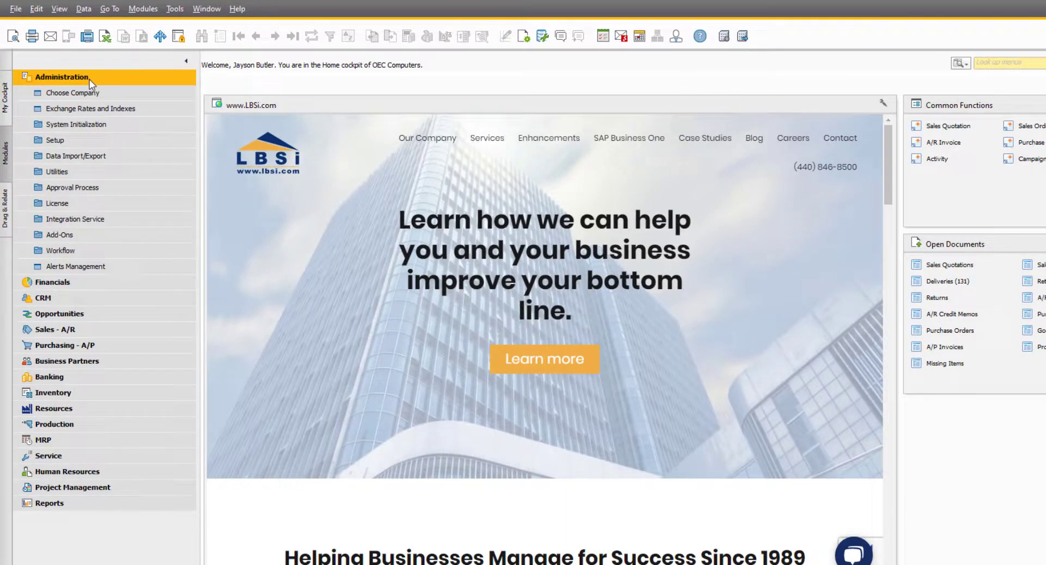
pyautogui.click(94, 142)
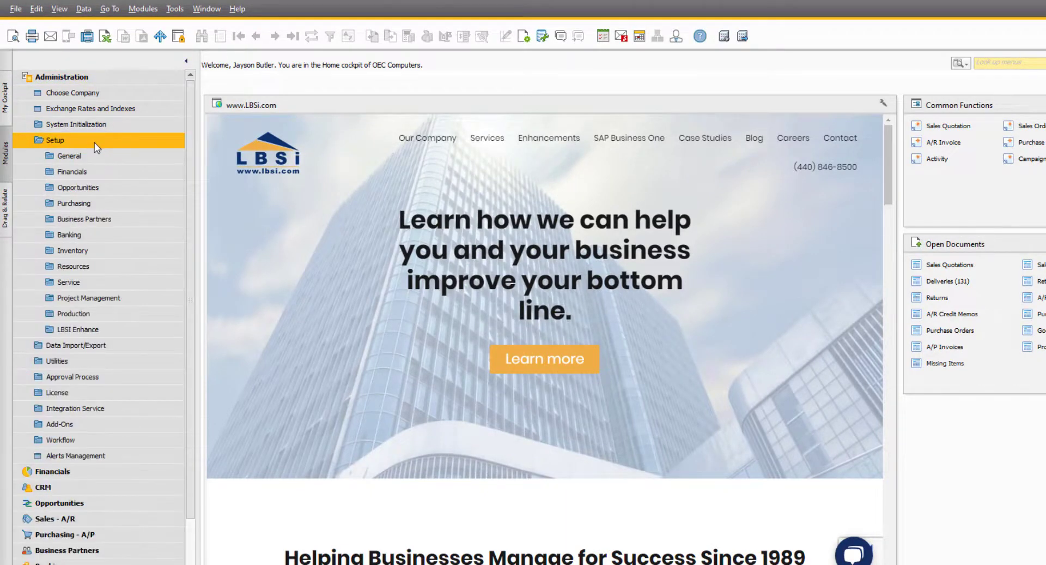
pyautogui.click(99, 169)
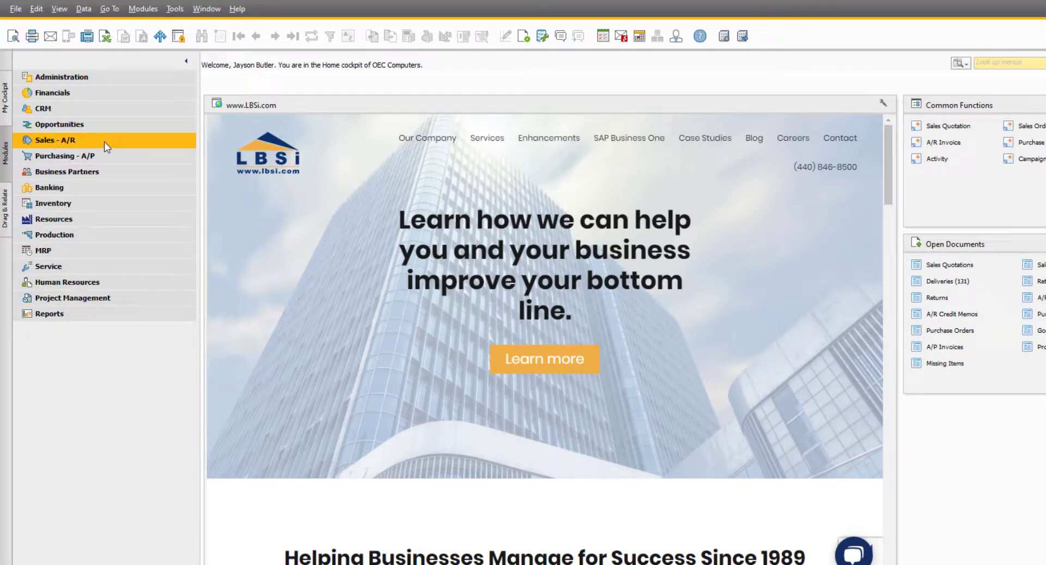
pyautogui.click(105, 143)
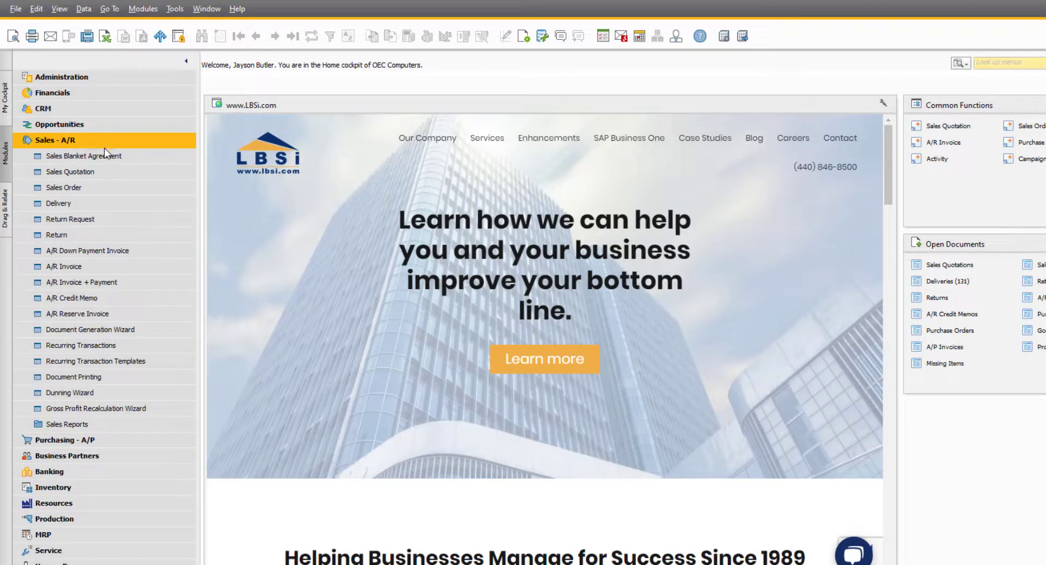
pyautogui.click(96, 187)
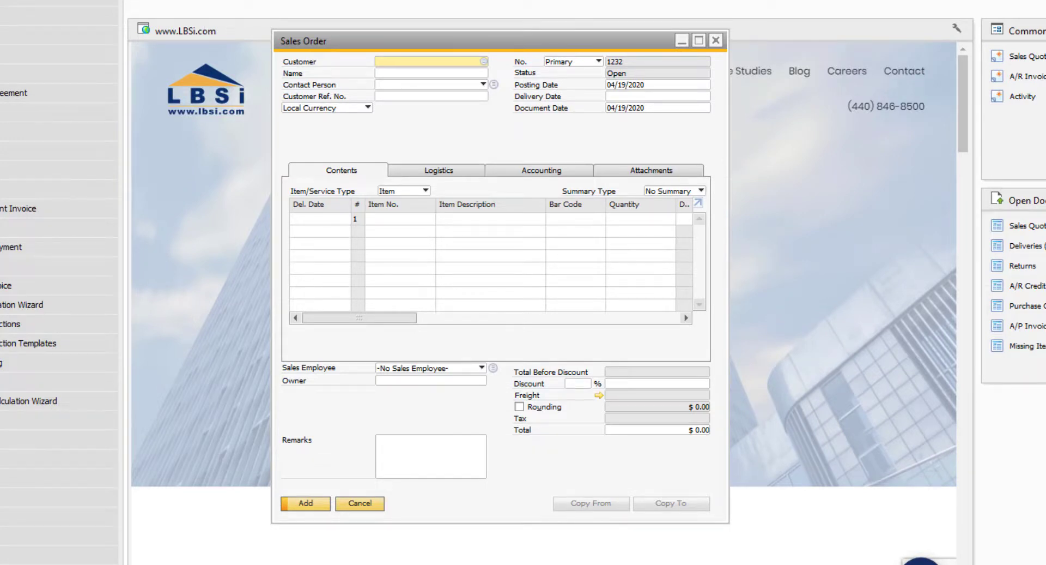
# - Jump to the first sales order record
pyautogui.hotkey('ctrl', 'pageup')
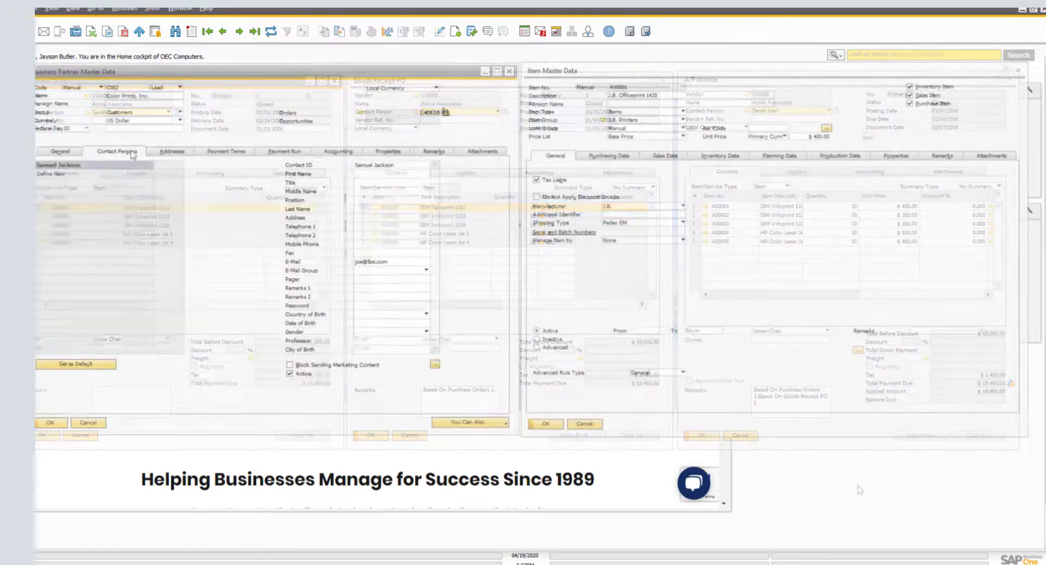
# - Review the partner's Addresses and Payment Terms and the item's Purchasing, Sales and Inventory tabs, then close both
pyautogui.click(182, 155)
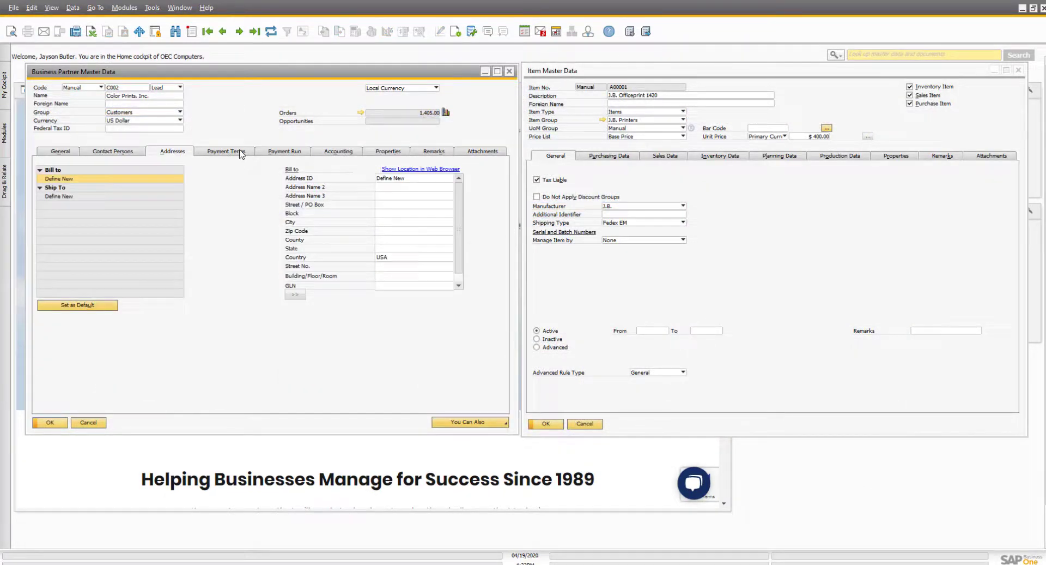
pyautogui.click(241, 153)
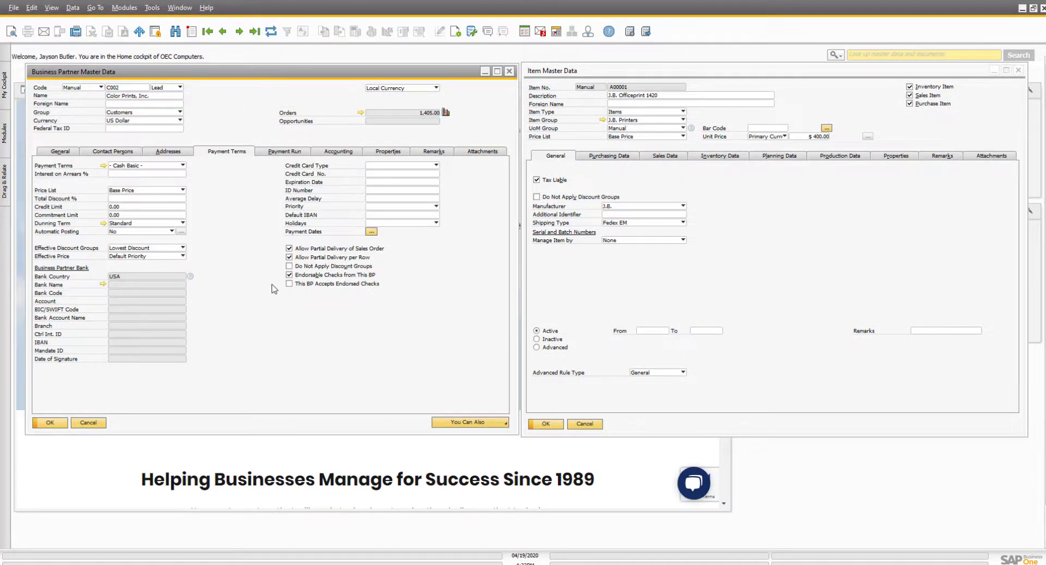
pyautogui.click(630, 158)
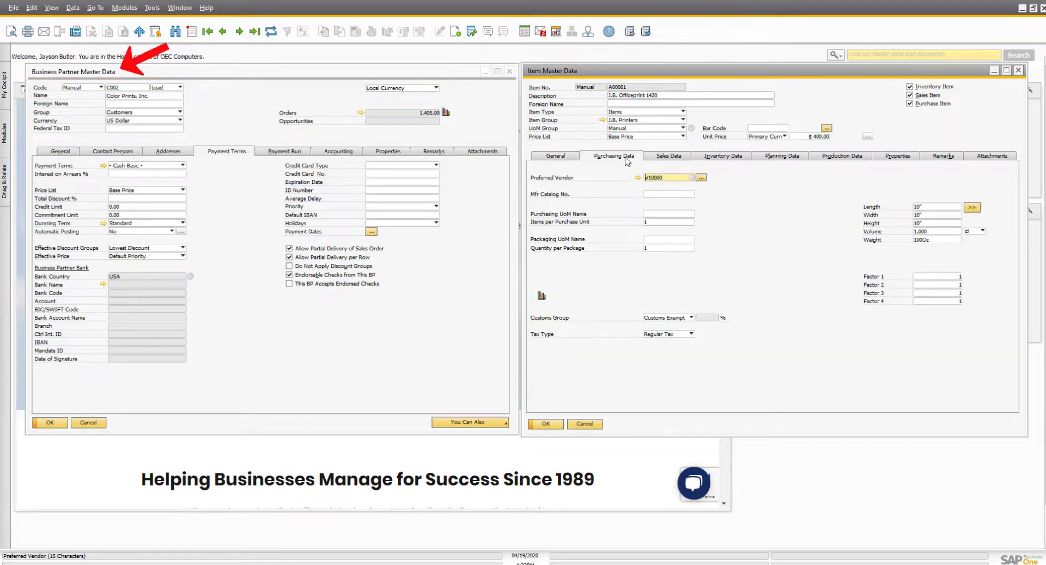
pyautogui.click(672, 158)
pyautogui.click(725, 158)
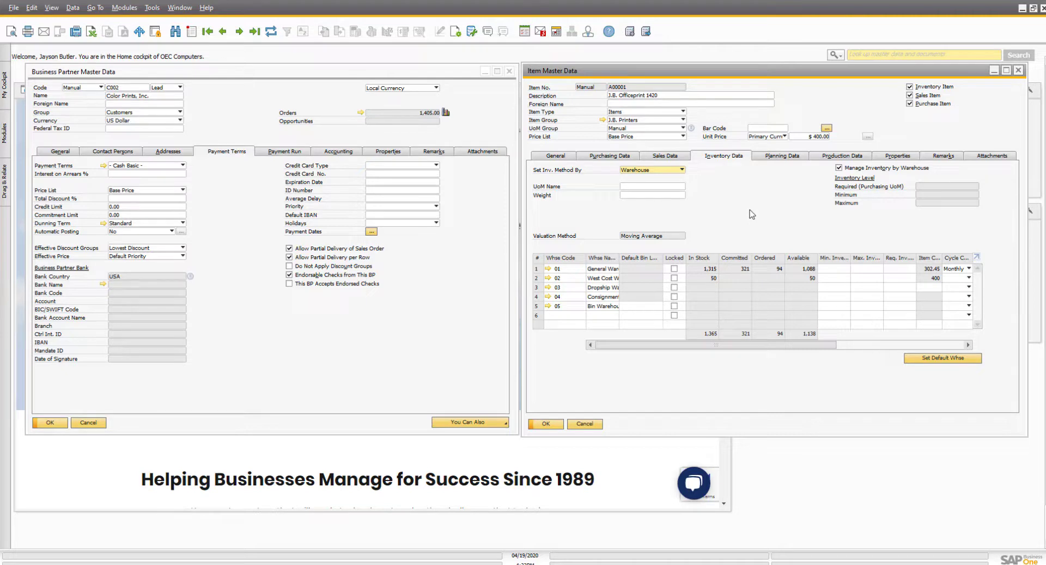
pyautogui.click(509, 71)
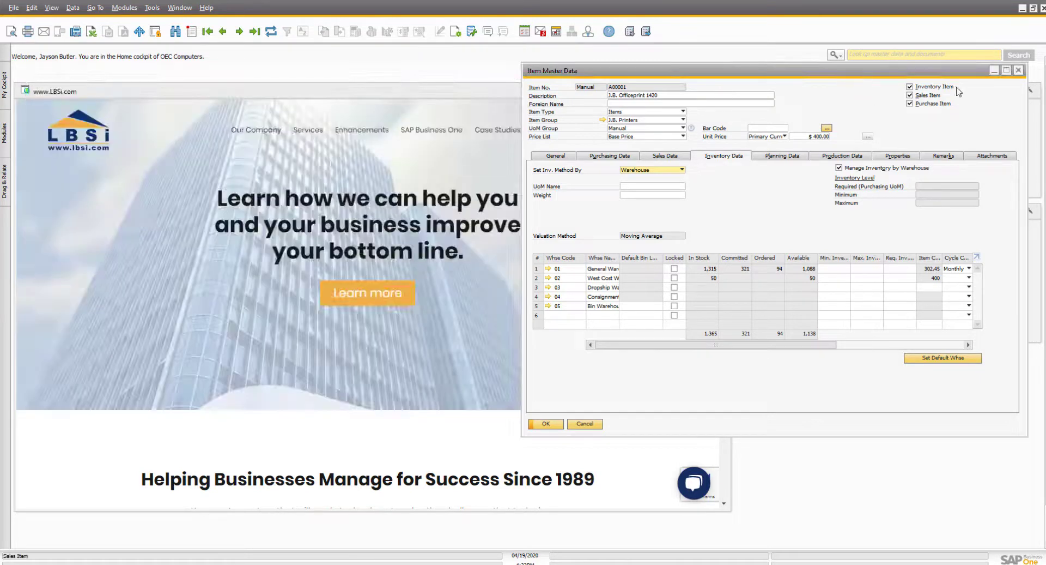
pyautogui.click(1019, 69)
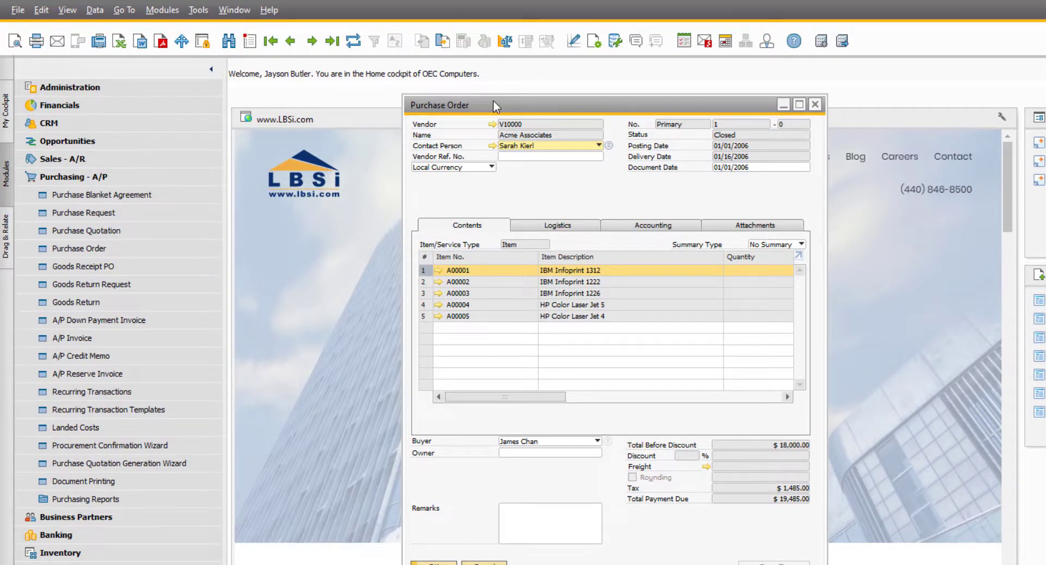
# - Browse to Purchase Order 1 and open its target Goods Receipt PO
pyautogui.click(226, 47)
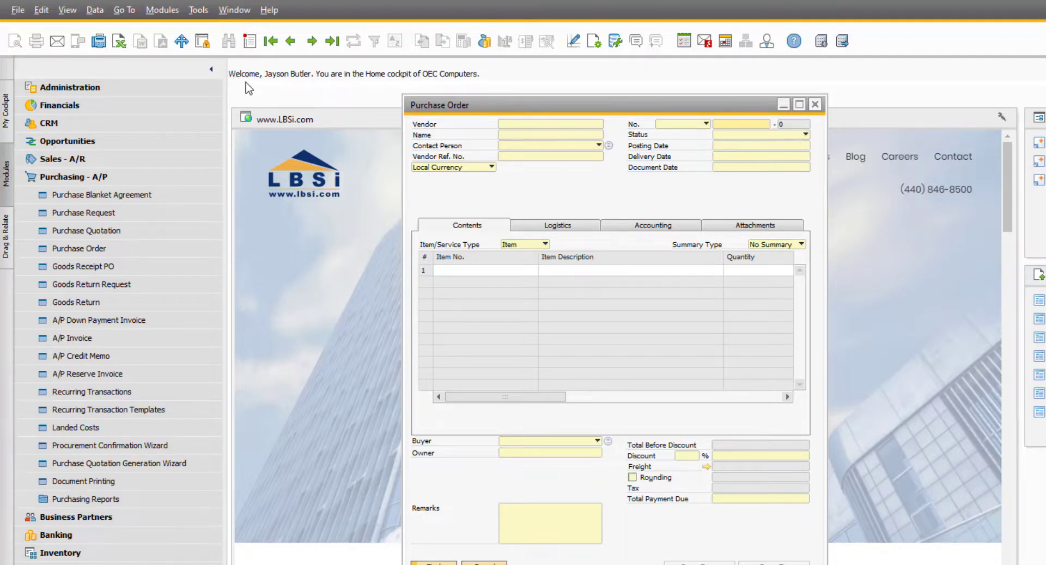
pyautogui.click(253, 46)
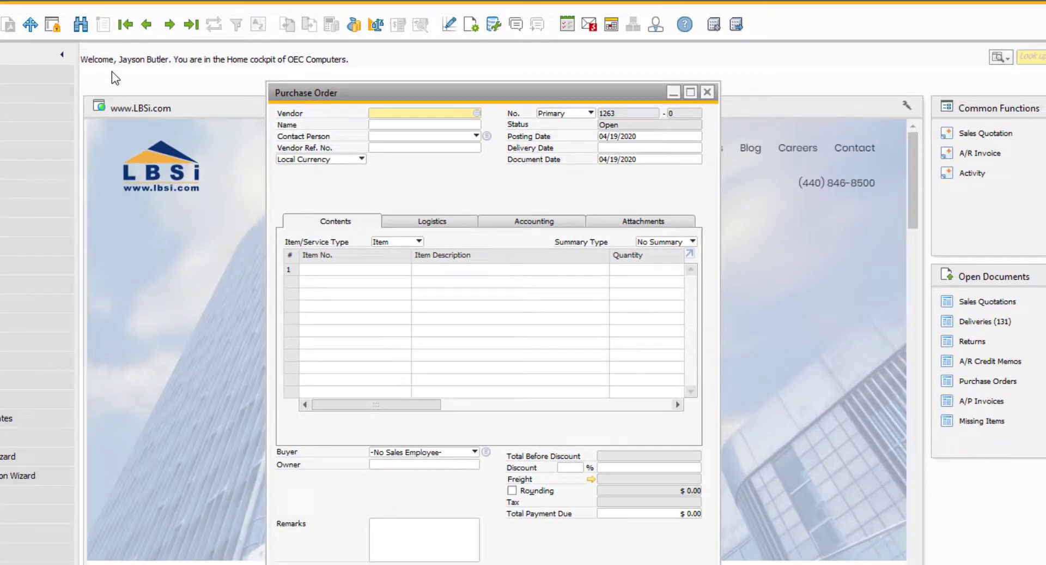
pyautogui.hotkey('ctrl', 'pageup')
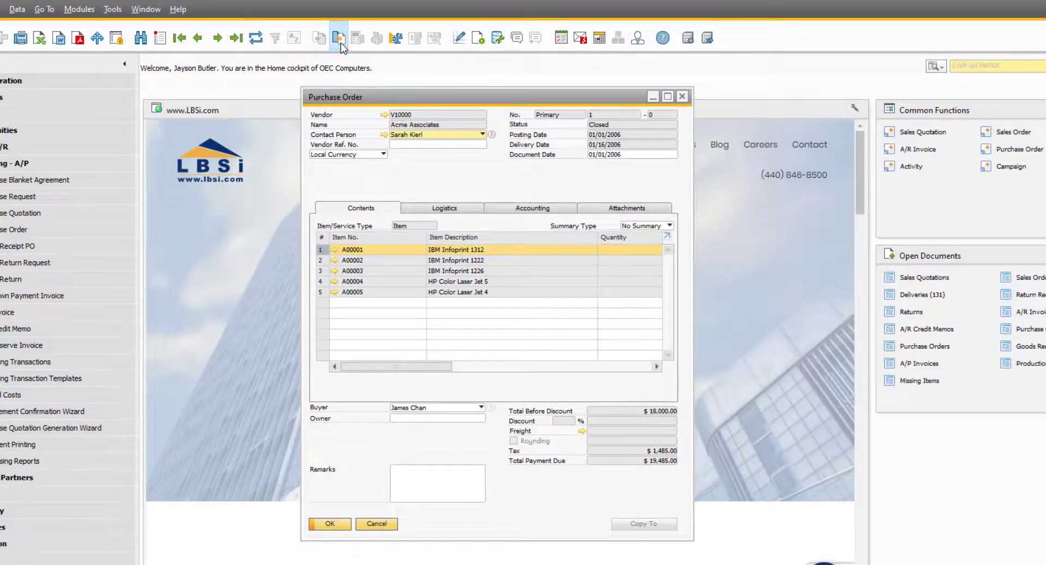
pyautogui.click(340, 41)
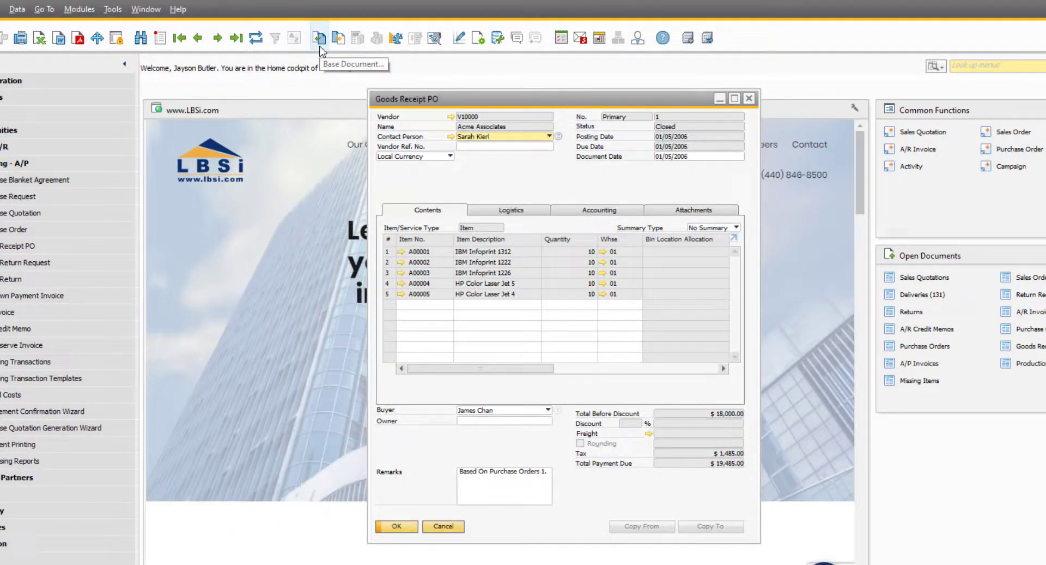
# - Open the receipt's base Purchase Order and show its Relationship Map
pyautogui.click(320, 49)
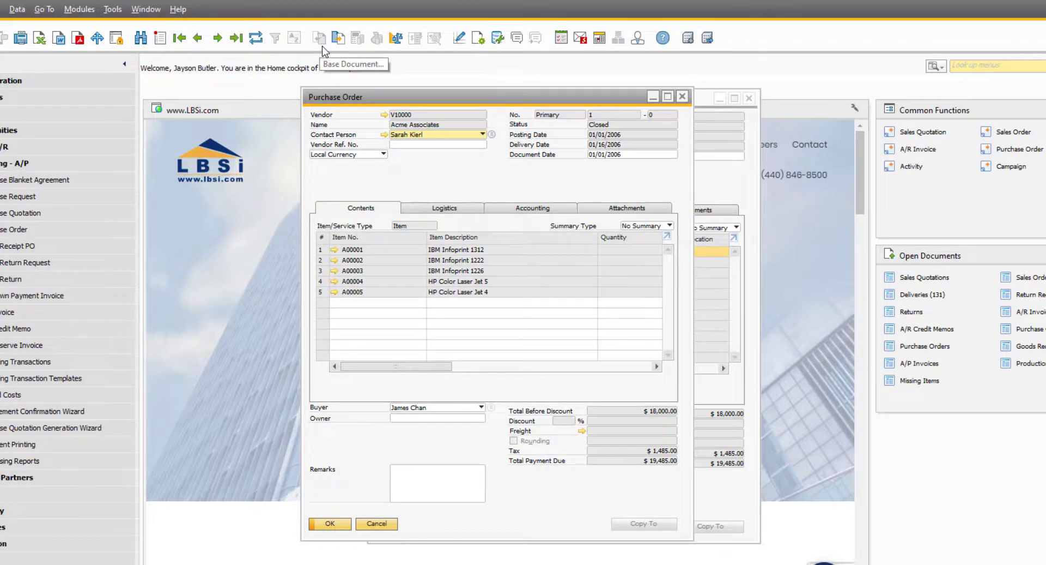
pyautogui.rightClick(448, 174)
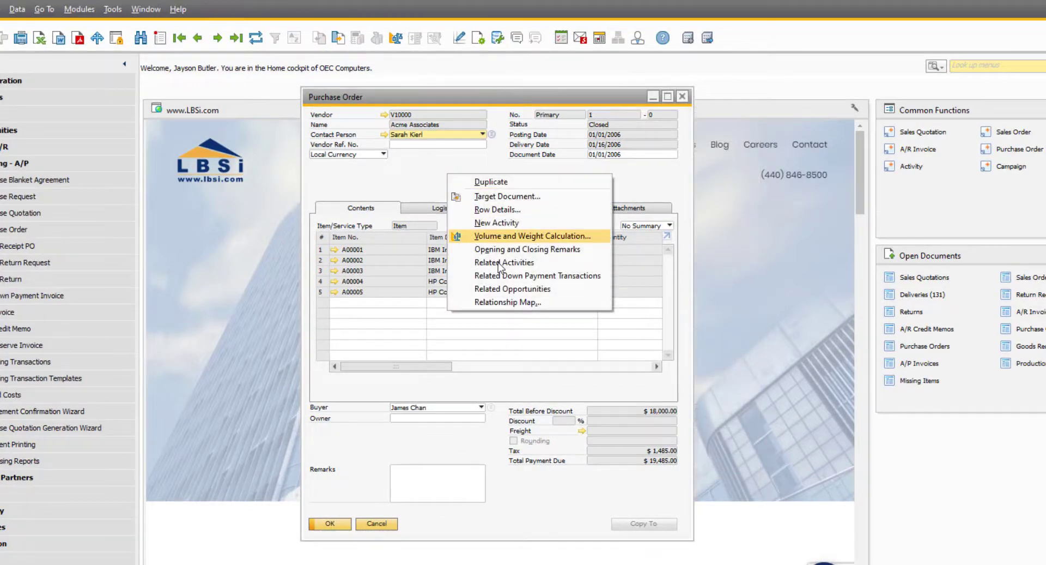
pyautogui.click(511, 302)
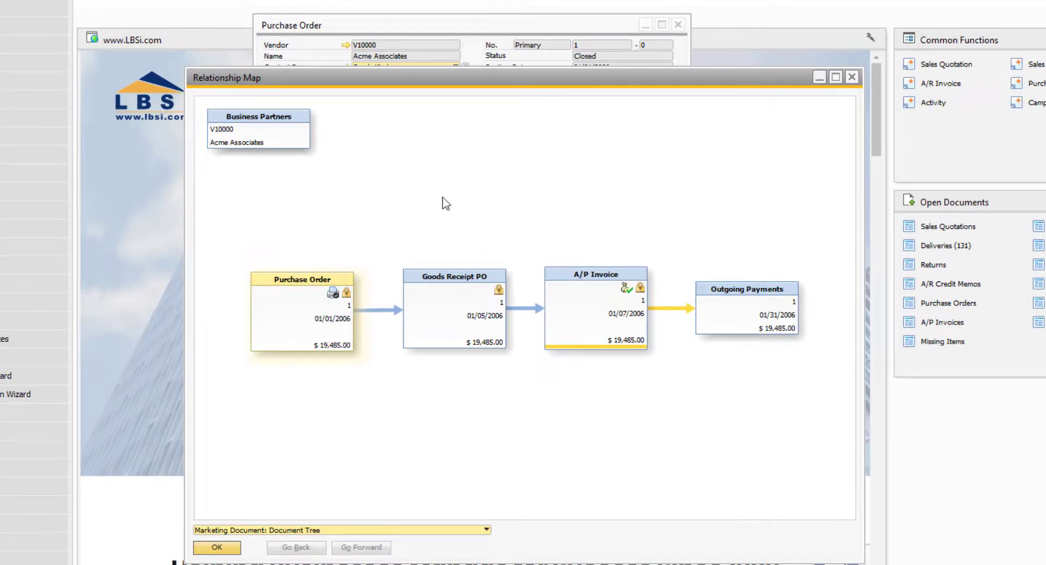
# - From the map, open the purchase order, the goods receipt, and the $19,485.00 outgoing payment
pyautogui.doubleClick(289, 319)
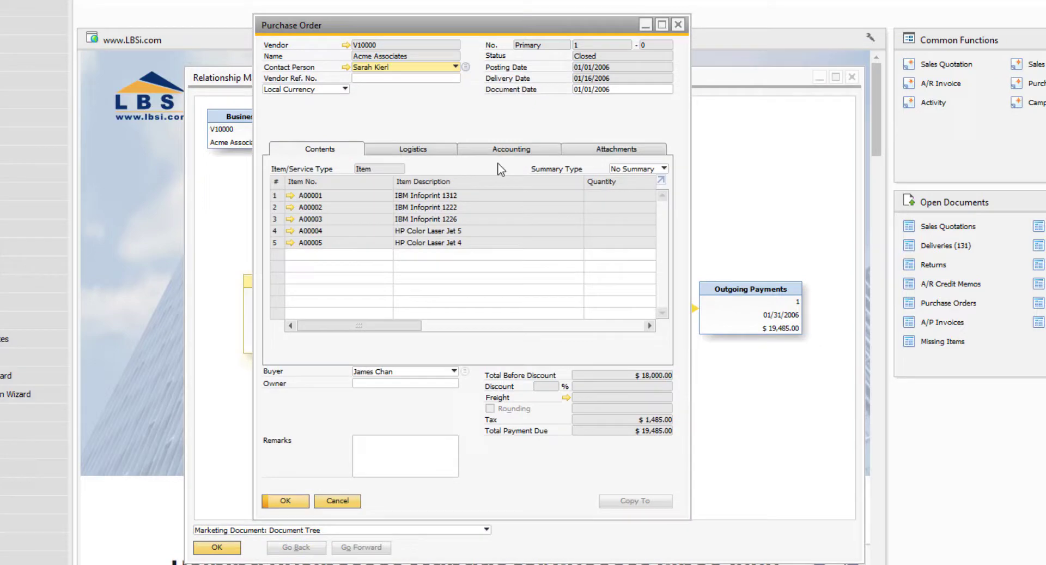
pyautogui.click(703, 77)
pyautogui.doubleClick(464, 304)
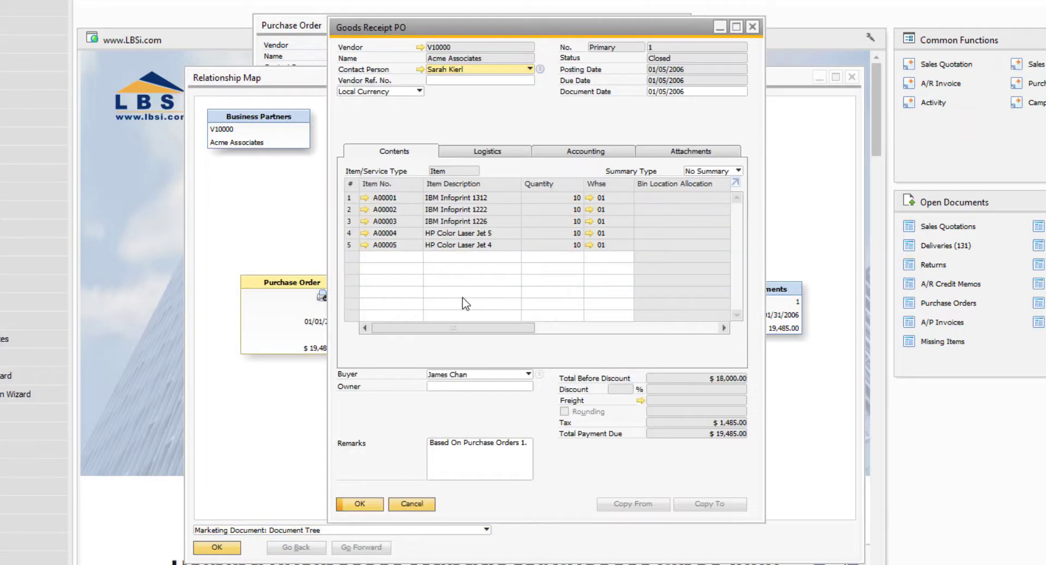
pyautogui.click(754, 30)
pyautogui.doubleClick(737, 319)
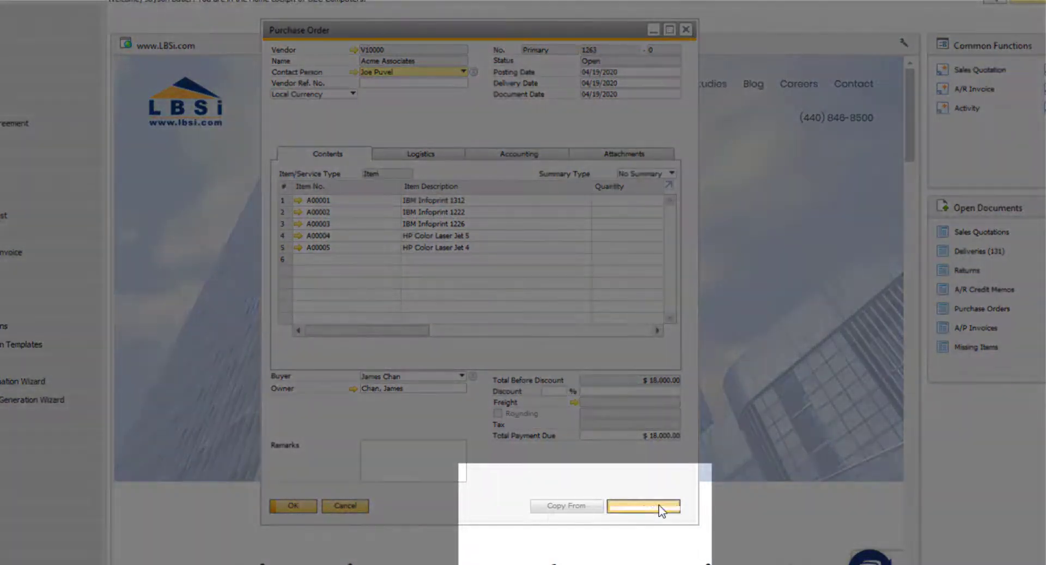
# - Copy Purchase Order 1263 to a Goods Receipt PO and add it
pyautogui.click(659, 505)
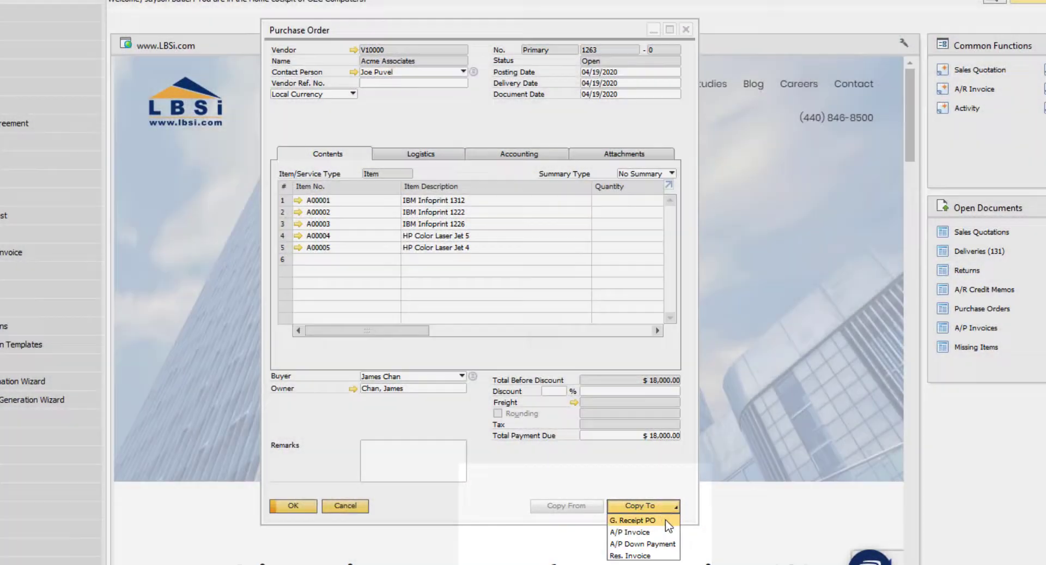
pyautogui.click(664, 520)
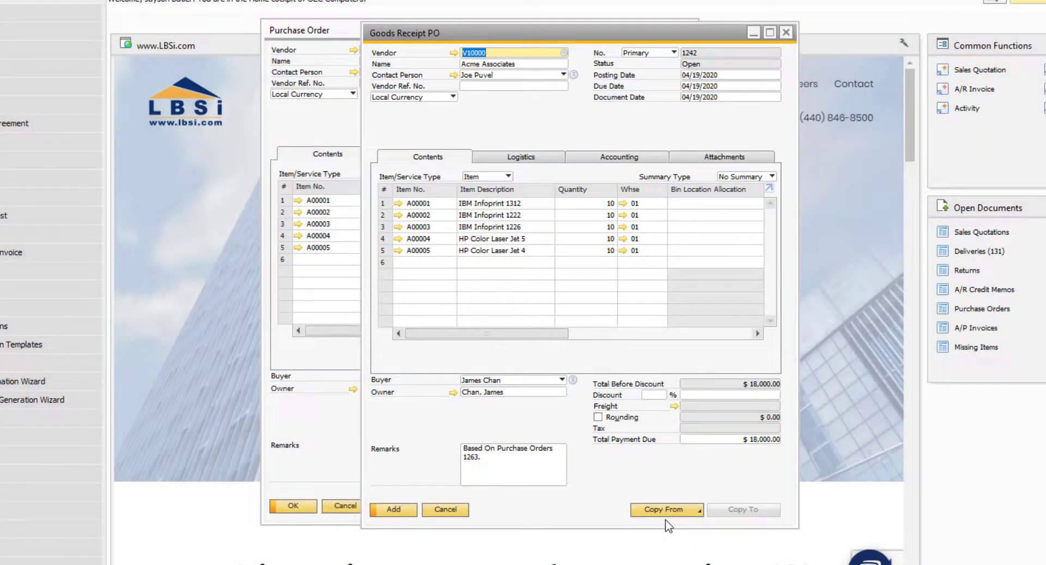
pyautogui.click(413, 511)
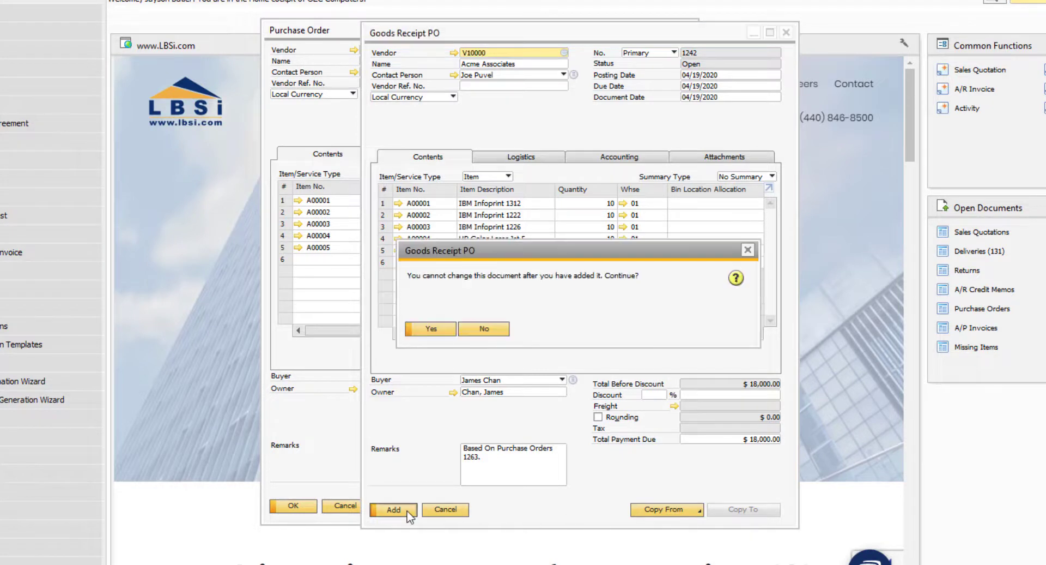
pyautogui.click(445, 328)
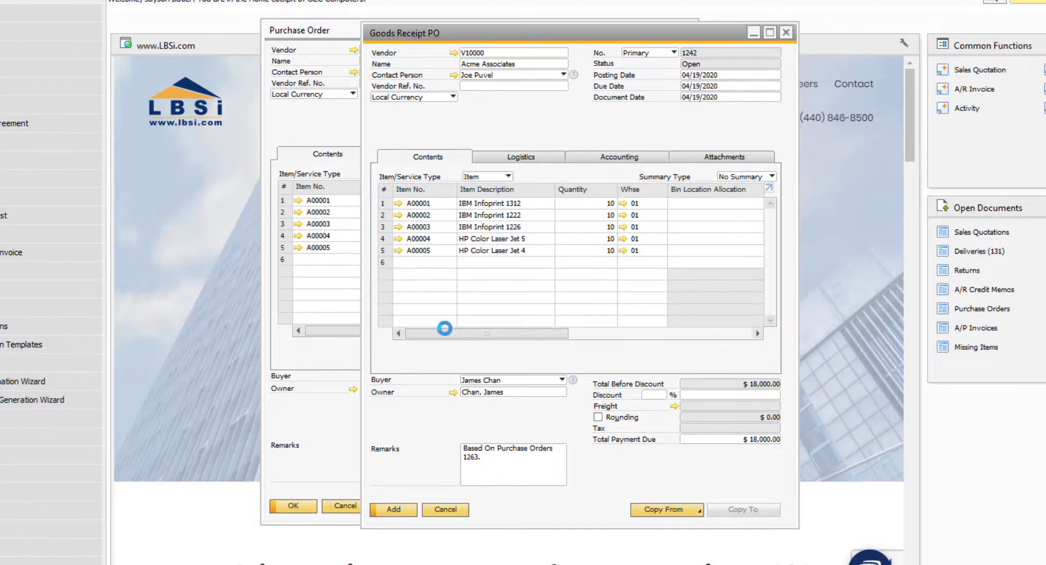
# - View Goods Receipt 1242's Relationship Map and its Copy To options
pyautogui.rightClick(527, 120)
pyautogui.click(592, 320)
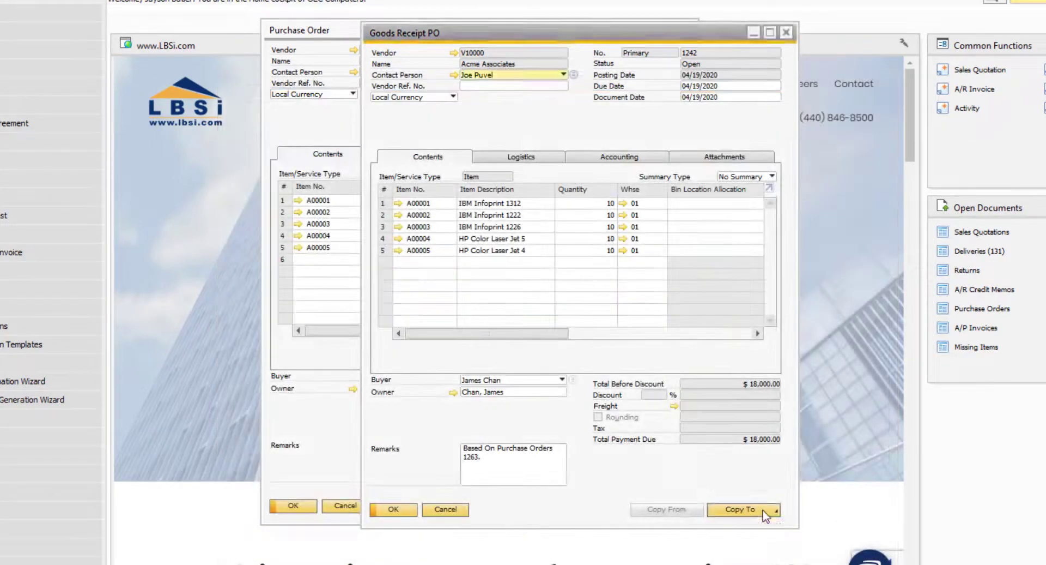
pyautogui.click(744, 509)
# - Copy the receipt to a Goods Return and set each row's quantity to 5
pyautogui.click(765, 541)
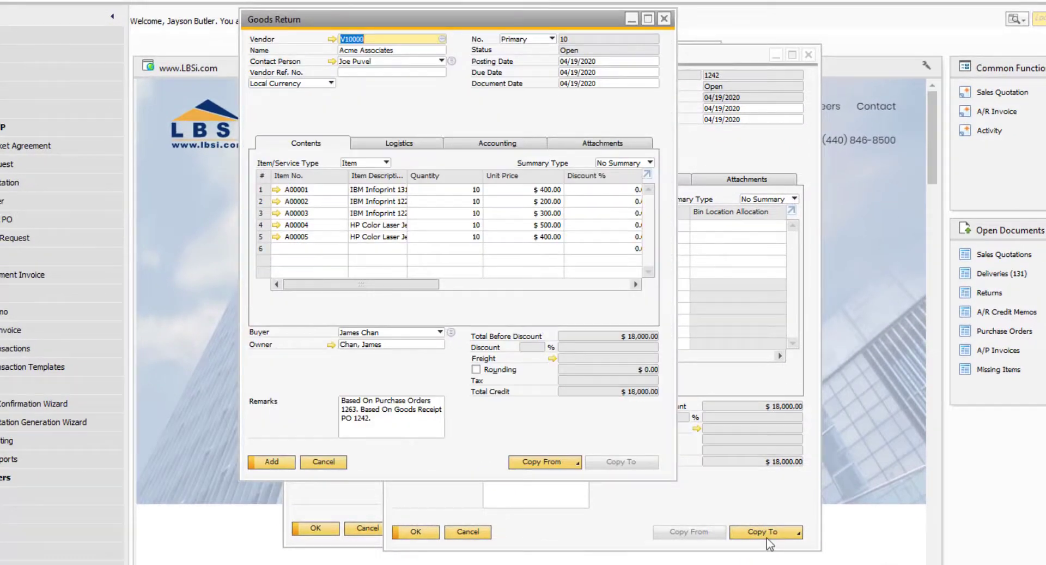
pyautogui.click(477, 191)
pyautogui.write('5')
pyautogui.press('Down')
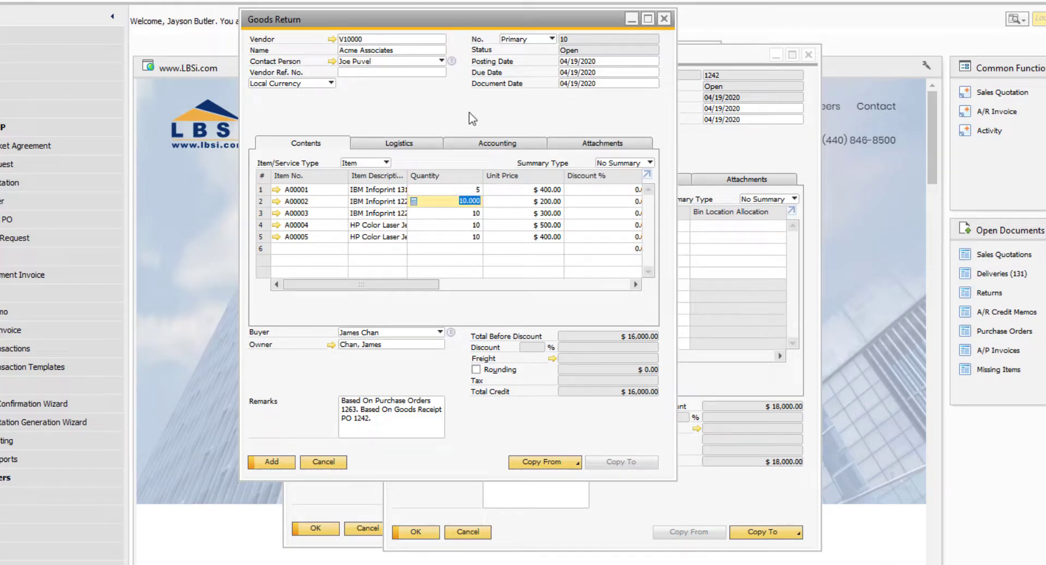
pyautogui.write('5')
pyautogui.press('Down')
pyautogui.write('5')
pyautogui.press('Down')
pyautogui.write('5')
pyautogui.press('Down')
pyautogui.write('5')
pyautogui.press('Down')
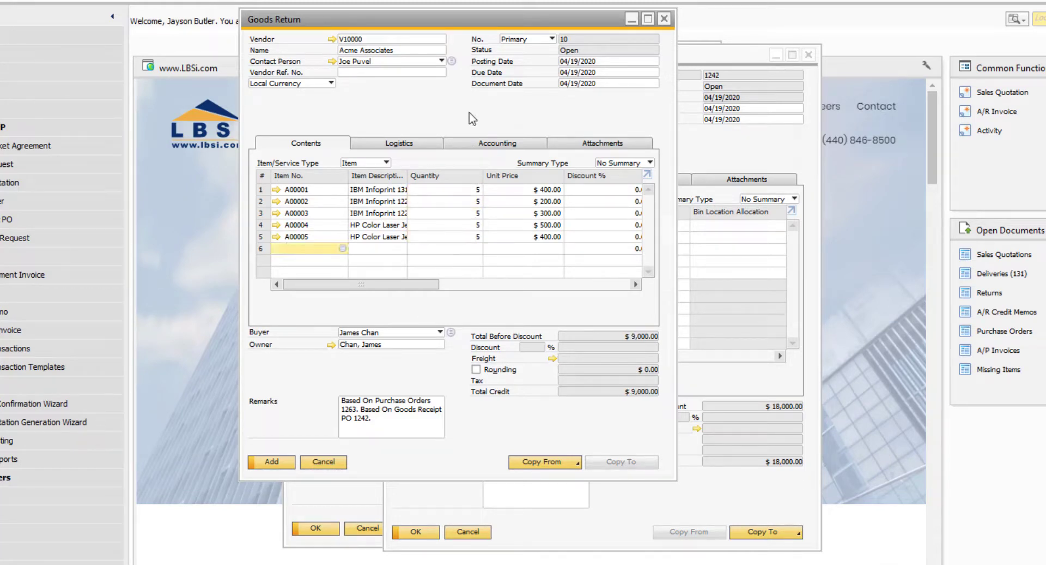
# - Add the $9,000.00 goods return and view the receipt's Relationship Map
pyautogui.click(272, 461)
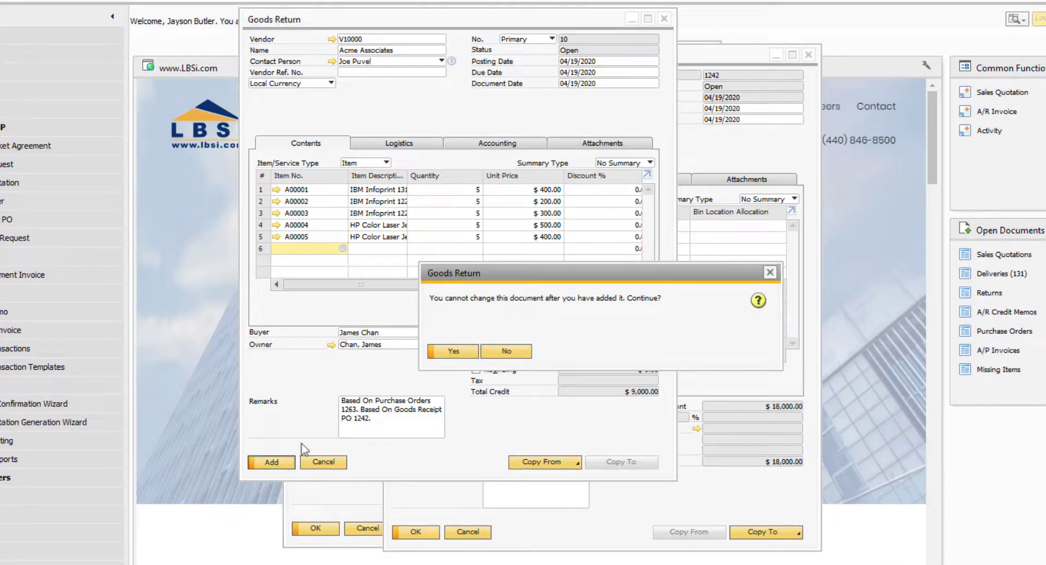
pyautogui.click(470, 356)
pyautogui.rightClick(537, 138)
pyautogui.click(645, 338)
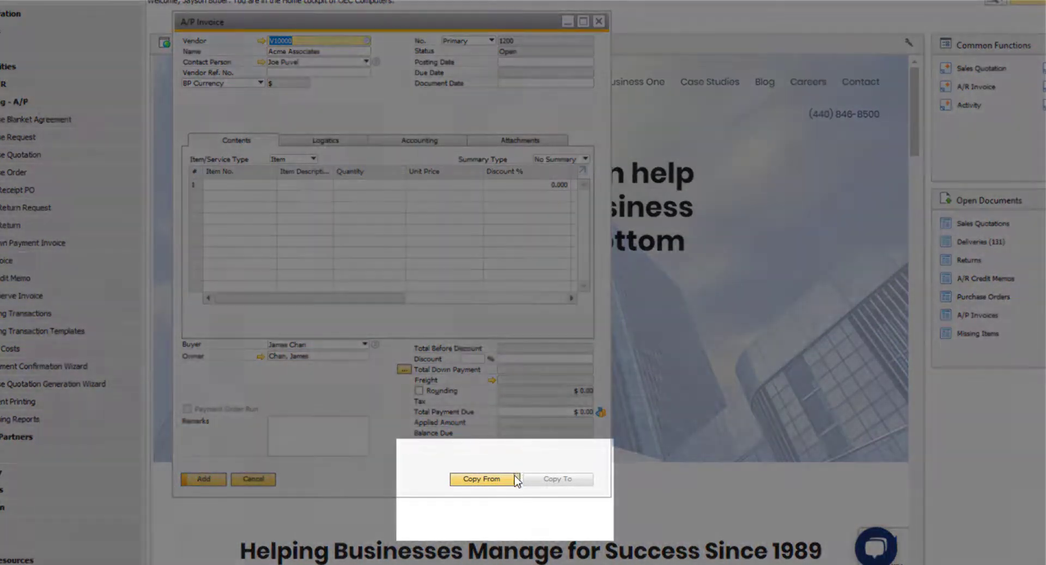
# - Copy Goods Receipt 1242 into the A/P invoice and view its Relationship Map
pyautogui.click(514, 478)
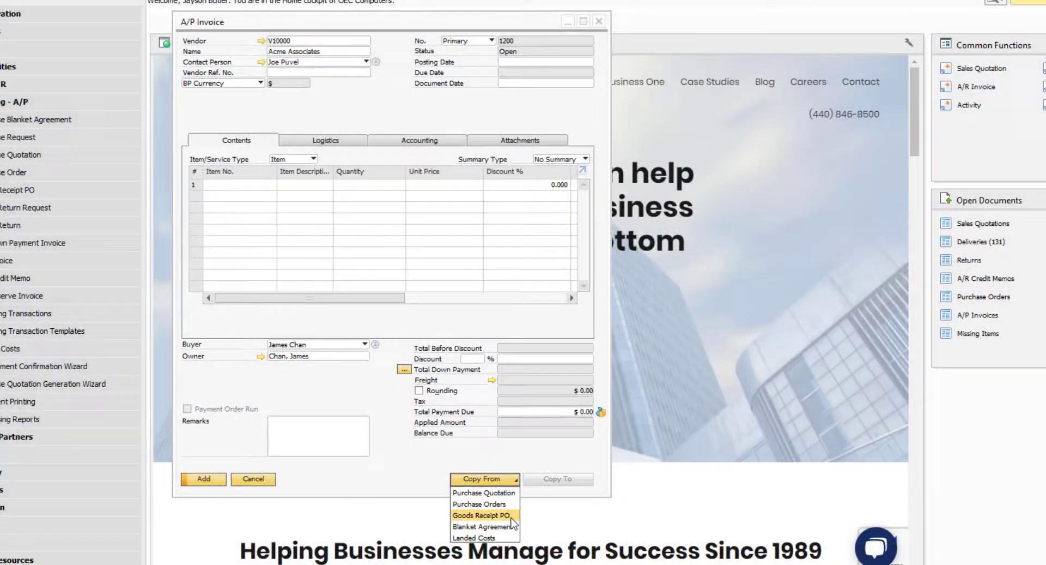
pyautogui.click(512, 517)
pyautogui.moveTo(708, 414); pyautogui.dragTo(624, 495)
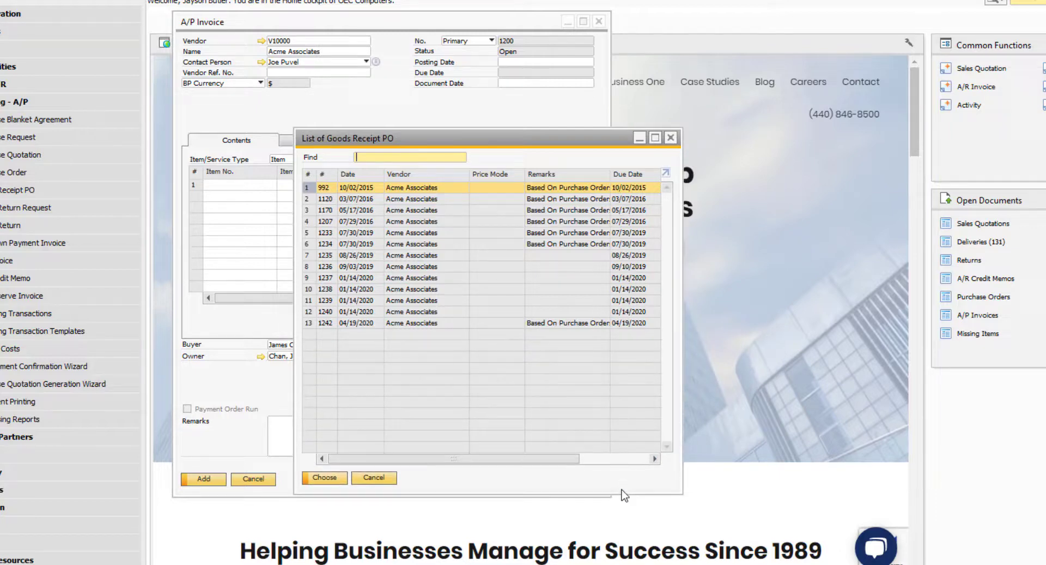
pyautogui.click(455, 323)
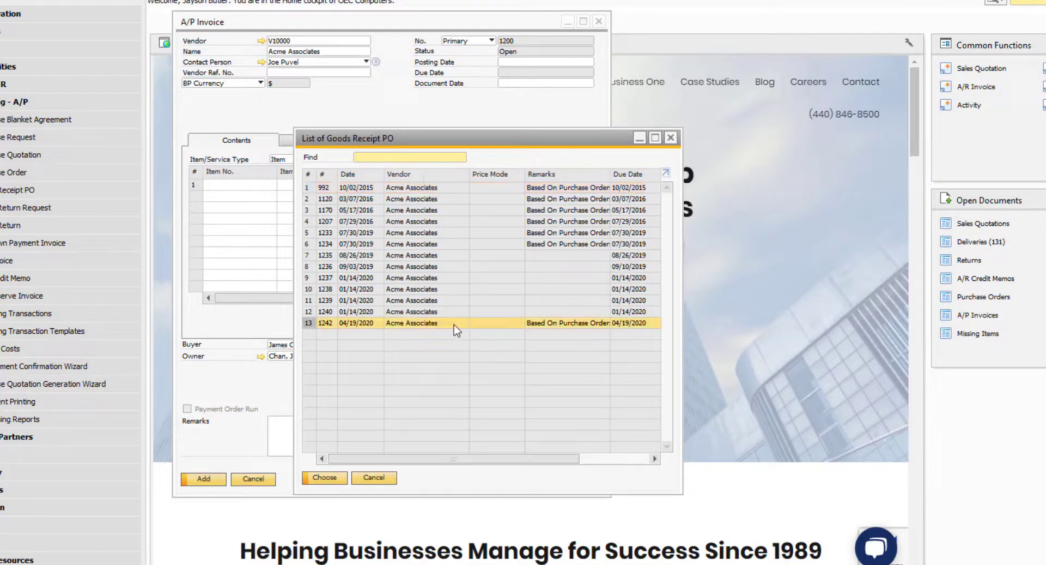
pyautogui.click(344, 478)
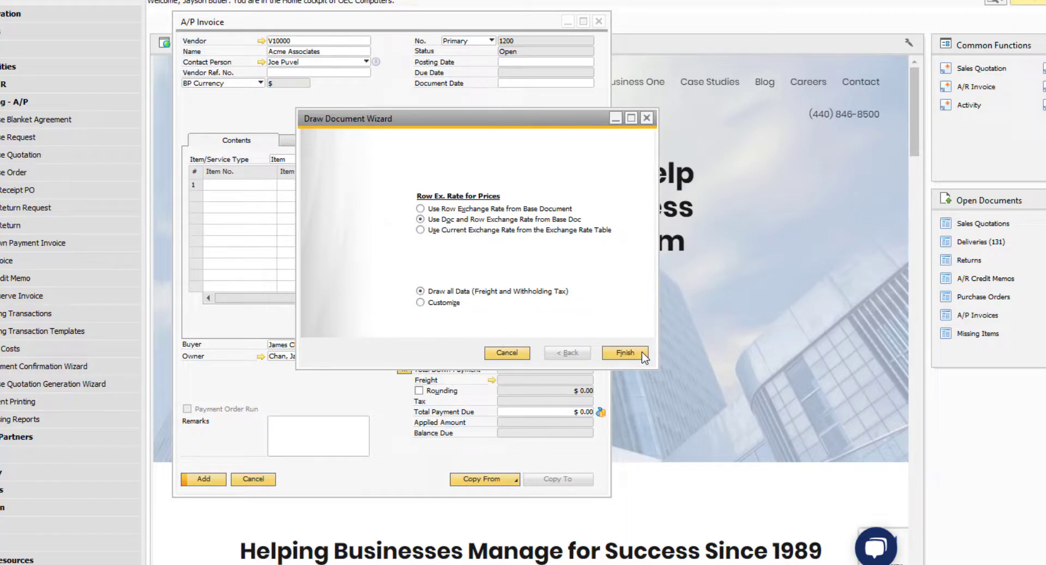
pyautogui.click(625, 352)
pyautogui.rightClick(316, 103)
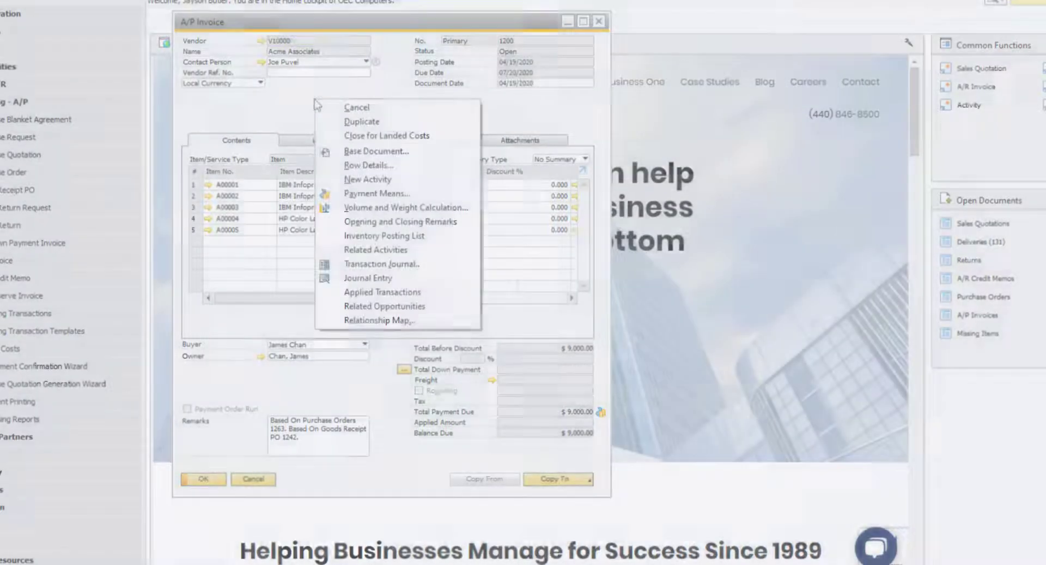
pyautogui.click(381, 322)
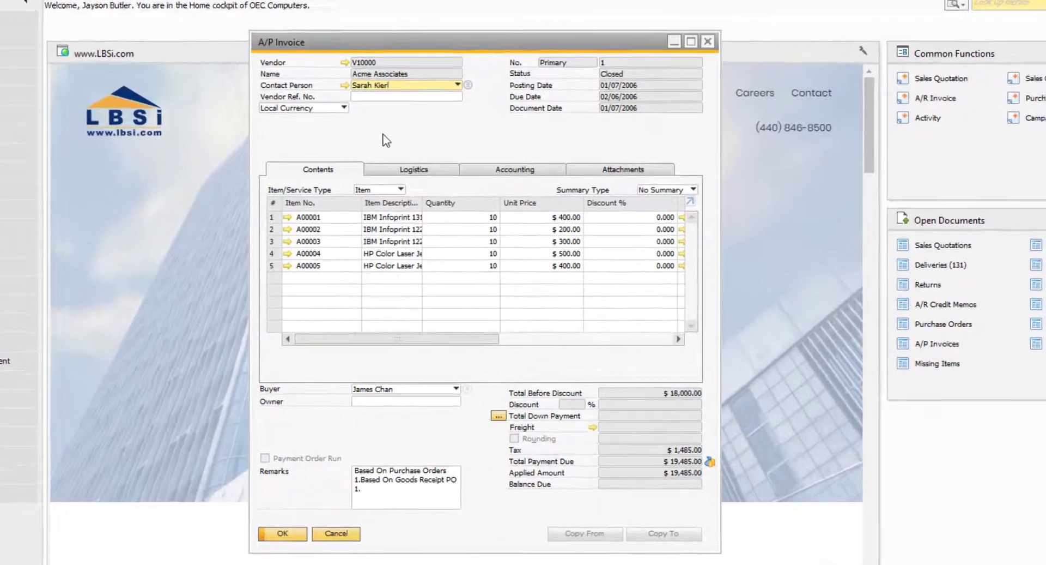
# - Open A/P Invoice 1's journal entry, drill into State Sales Tax Expense, then back to its origin
pyautogui.rightClick(430, 163)
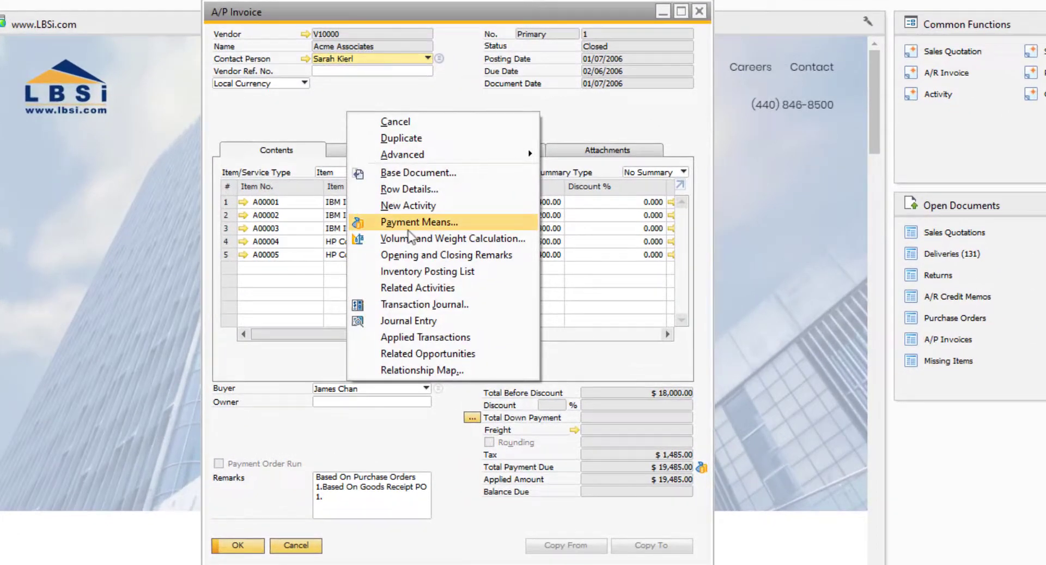
pyautogui.click(455, 321)
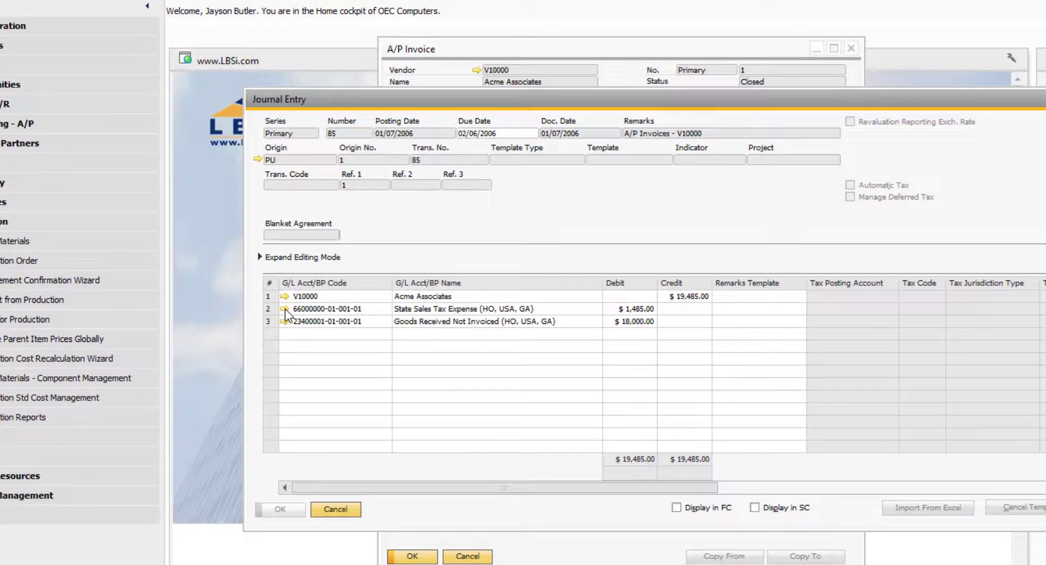
pyautogui.click(286, 308)
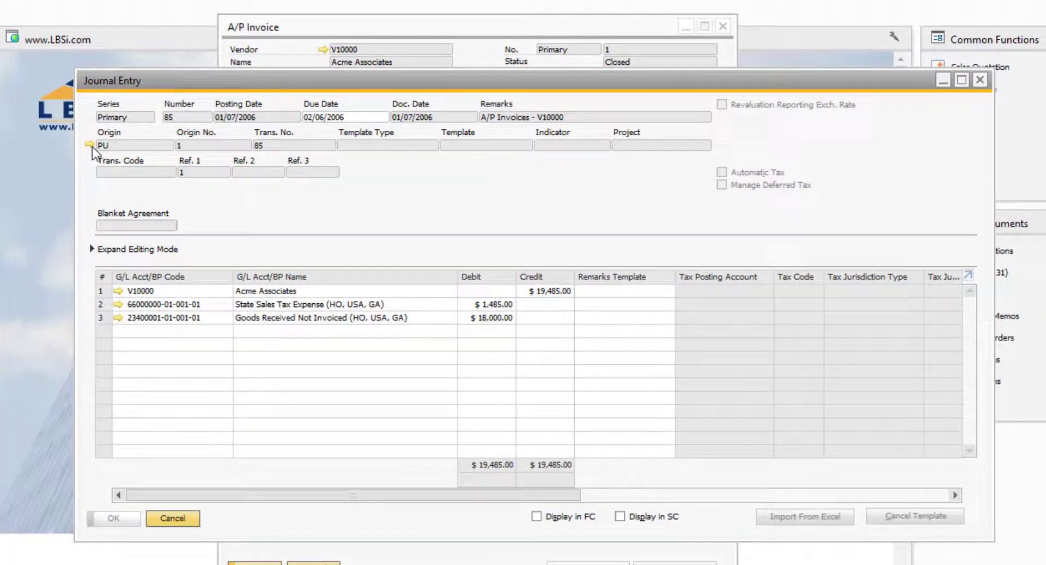
pyautogui.click(86, 144)
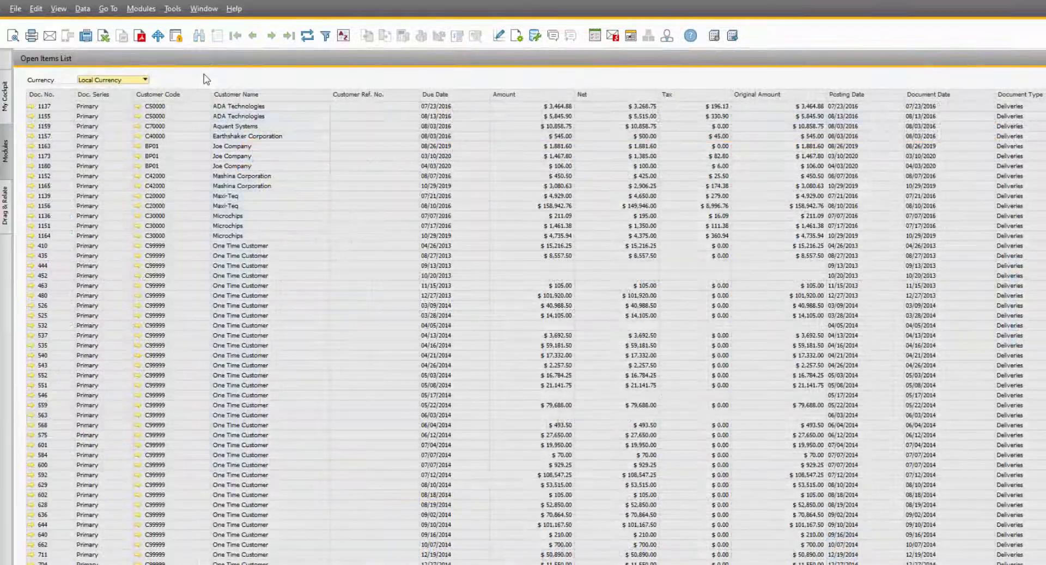
# - Open and close Delivery 1137, then open ADA Technologies' business partner record
pyautogui.click(31, 107)
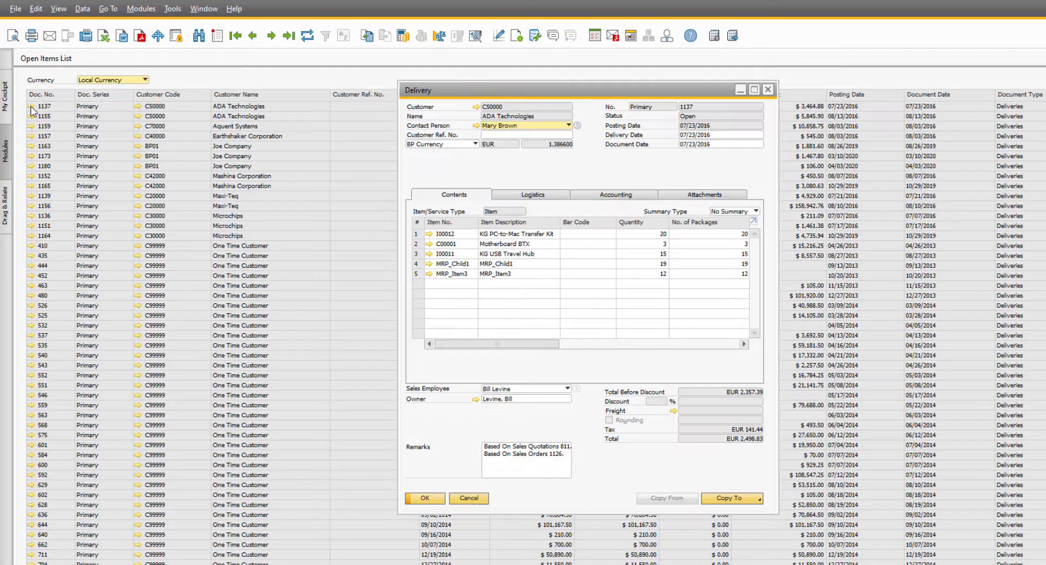
pyautogui.click(769, 90)
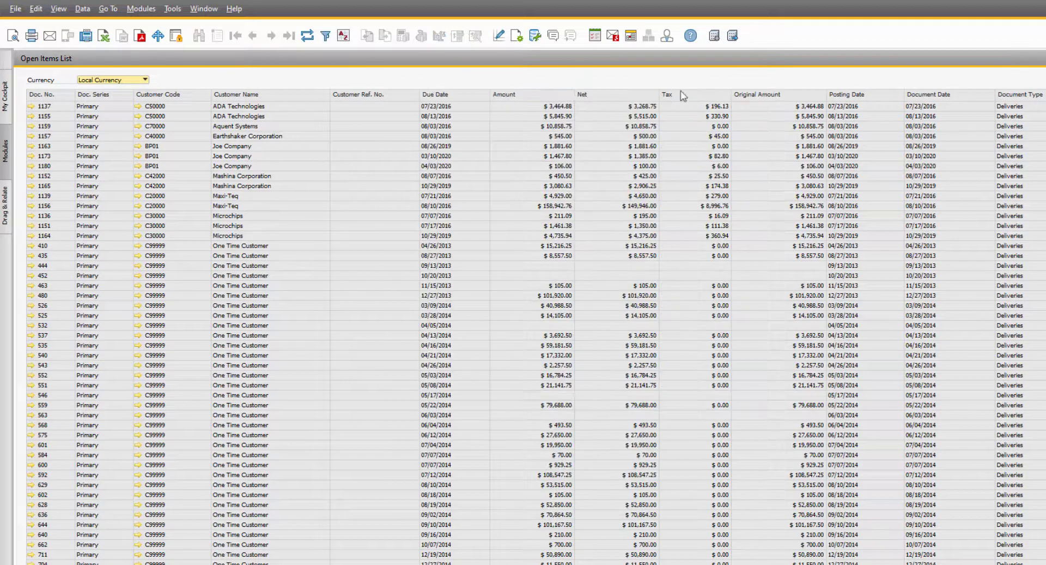
pyautogui.click(137, 108)
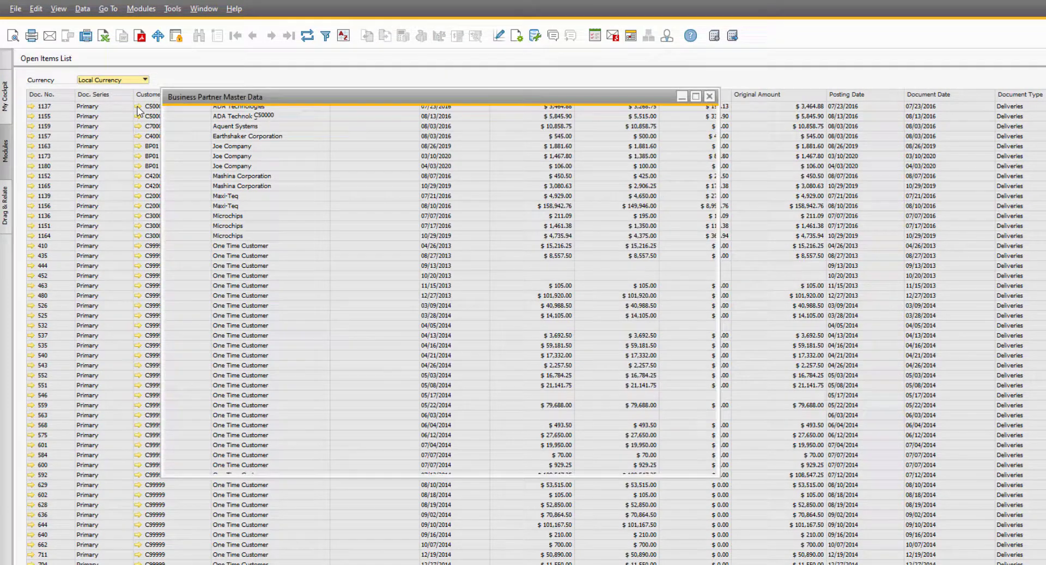